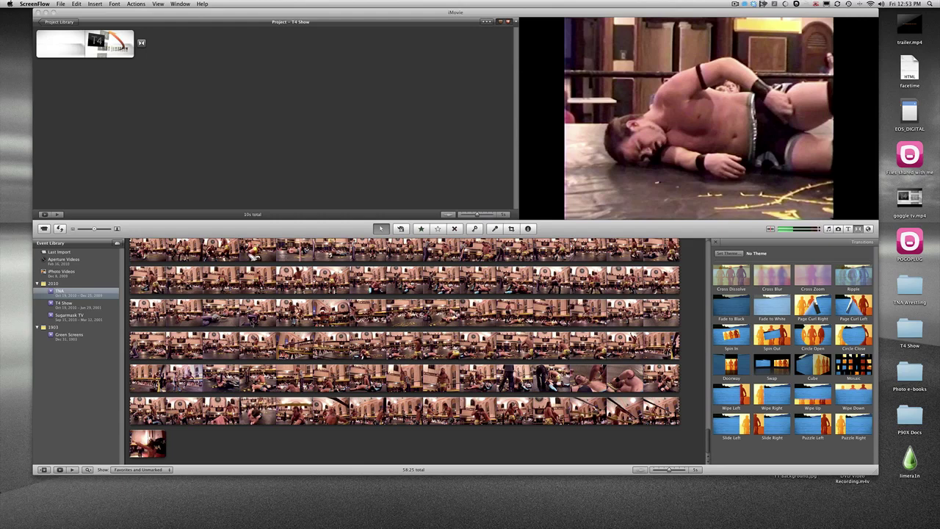
- Add a roughly 6-second wrestling range from the fifth event filmstrip row after the T4 title
{"action": "left_click", "coordinate": [176, 376]}
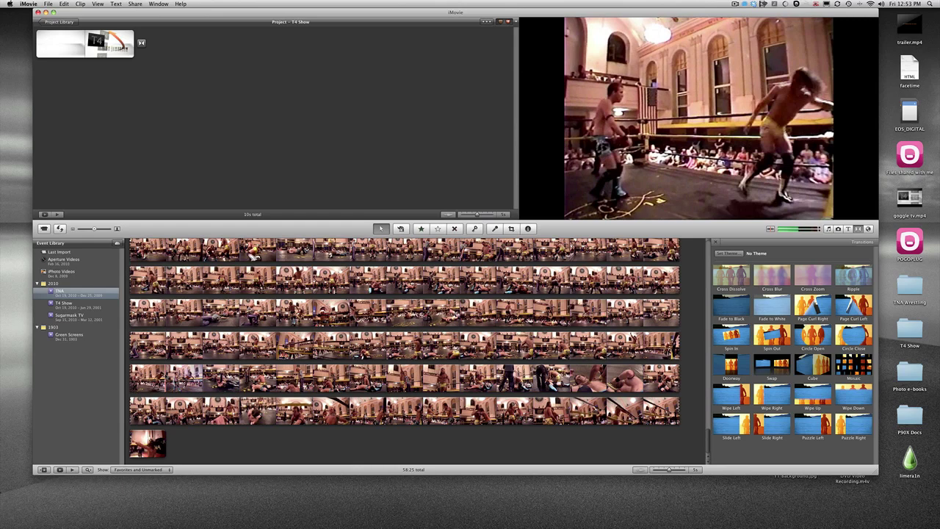
{"action": "left_click", "coordinate": [172, 379]}
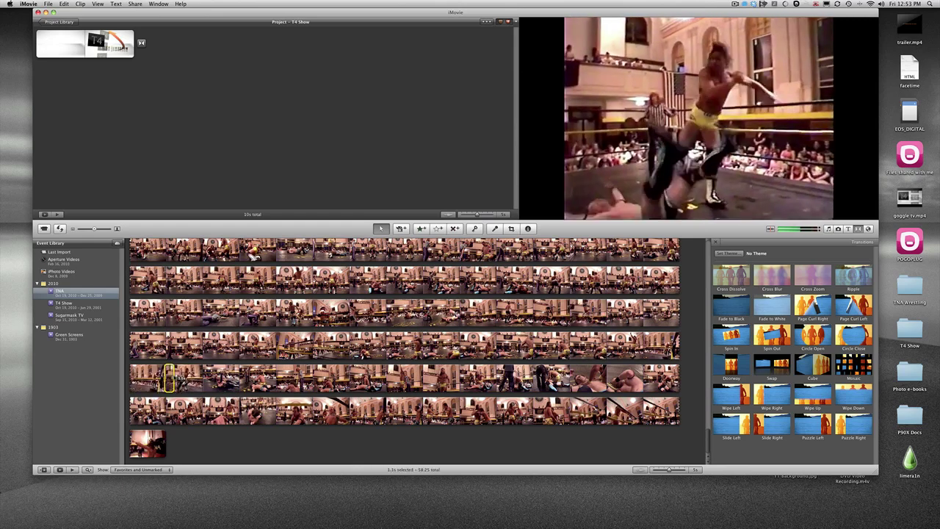
{"action": "left_click_drag", "start_coordinate": [181, 378], "coordinate": [208, 140]}
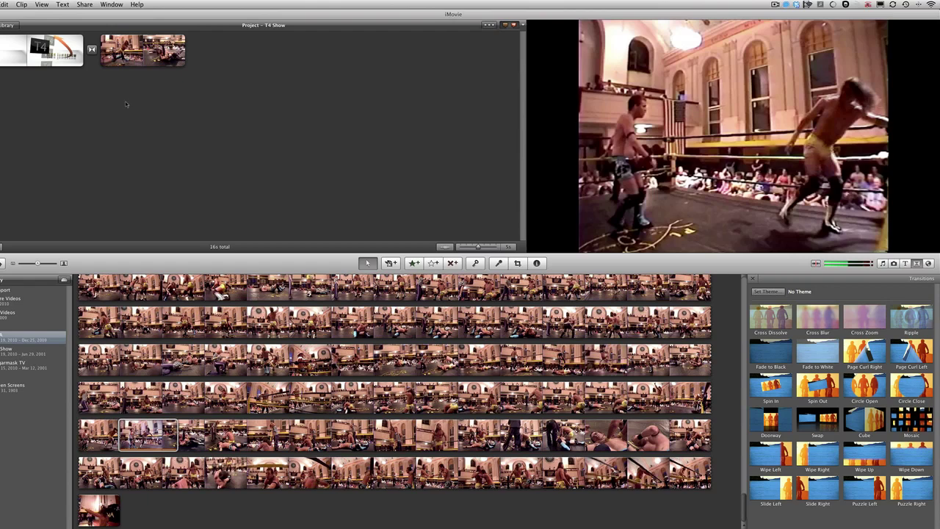
- Slow the wrestling clip to 25% speed, stretching it to 26.8s, and play it back
{"action": "left_click", "coordinate": [143, 50]}
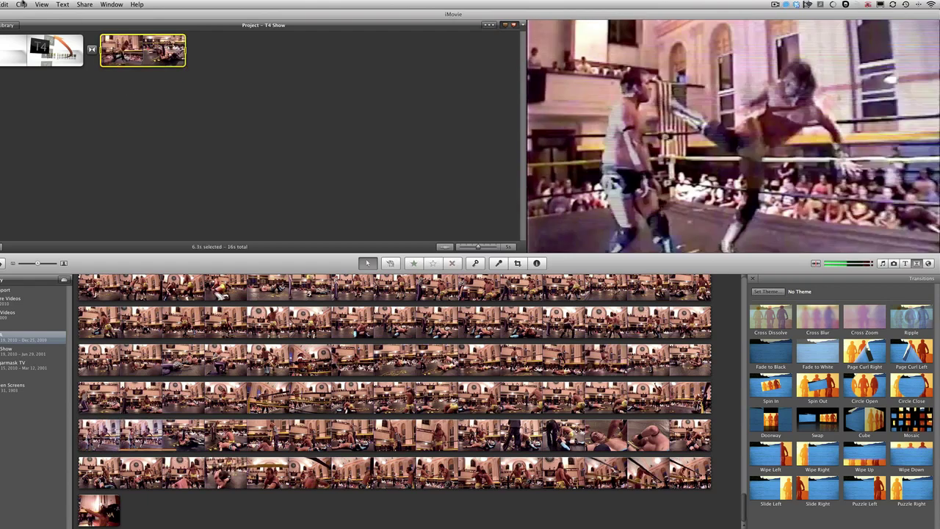
{"action": "left_click", "coordinate": [22, 5]}
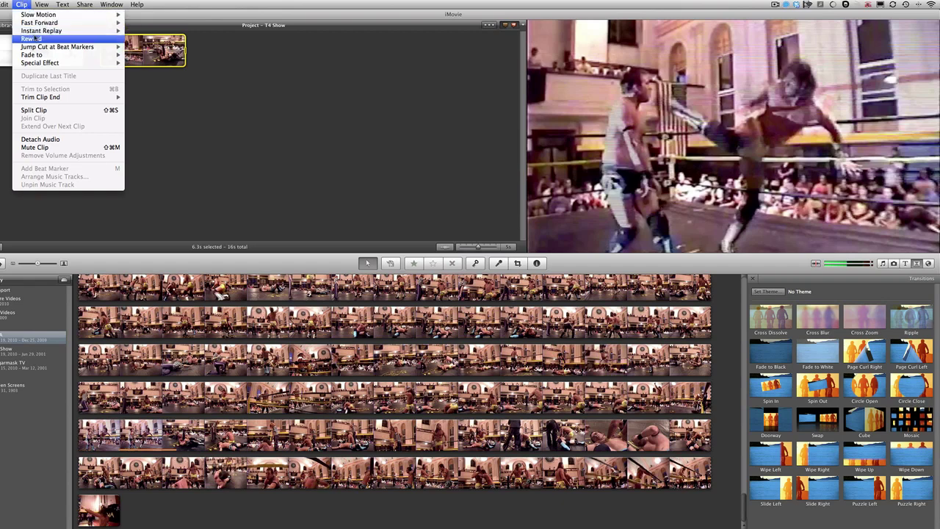
{"action": "mouse_move", "coordinate": [36, 33]}
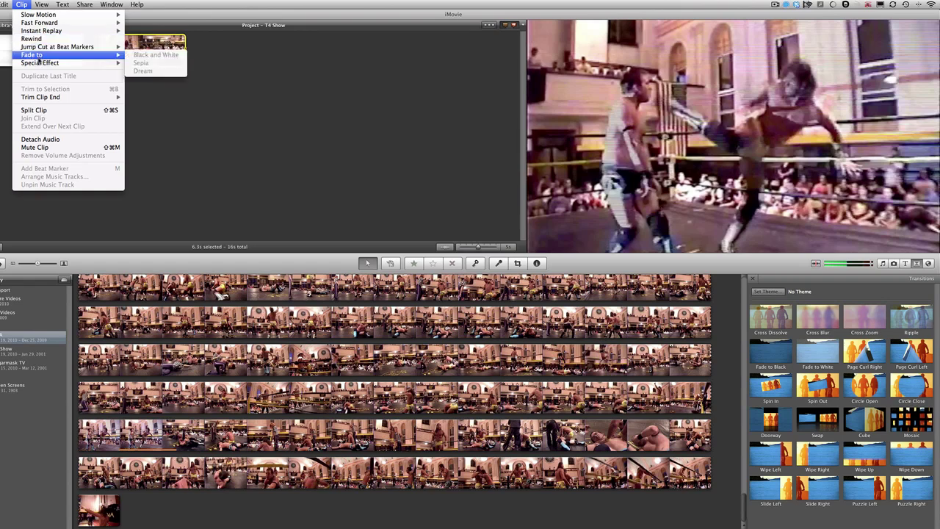
{"action": "mouse_move", "coordinate": [40, 63]}
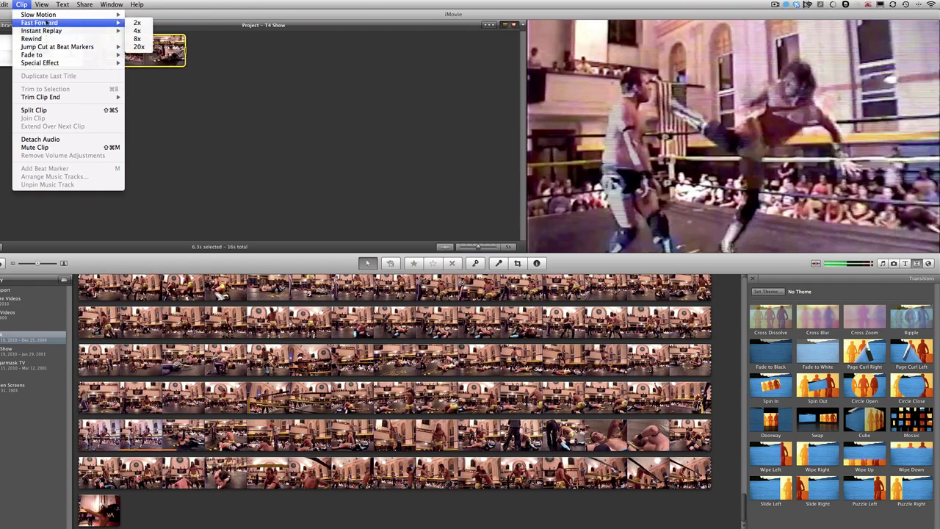
{"action": "mouse_move", "coordinate": [100, 16]}
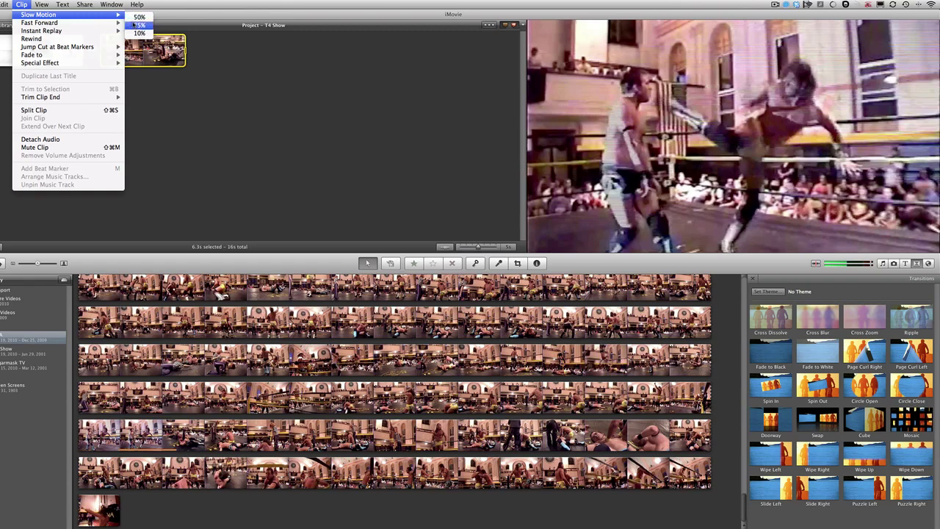
{"action": "left_click", "coordinate": [134, 25]}
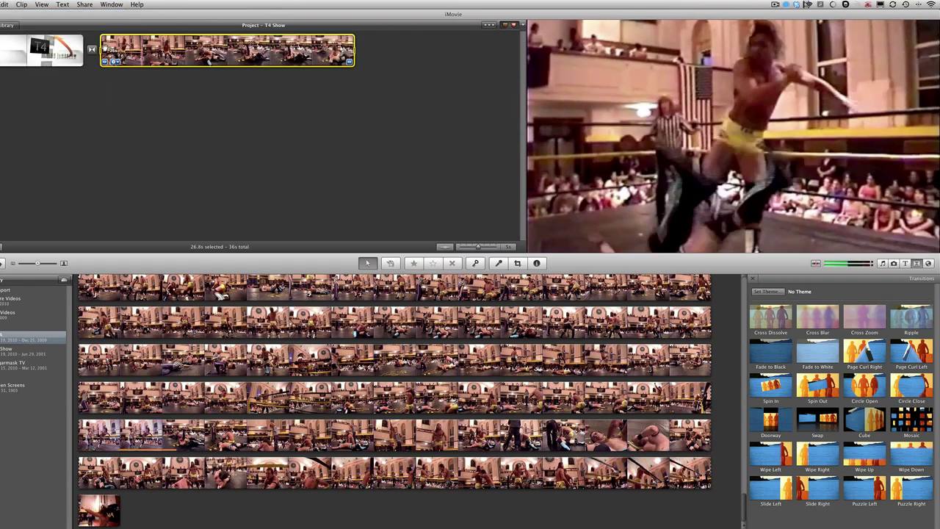
{"action": "key", "text": "space"}
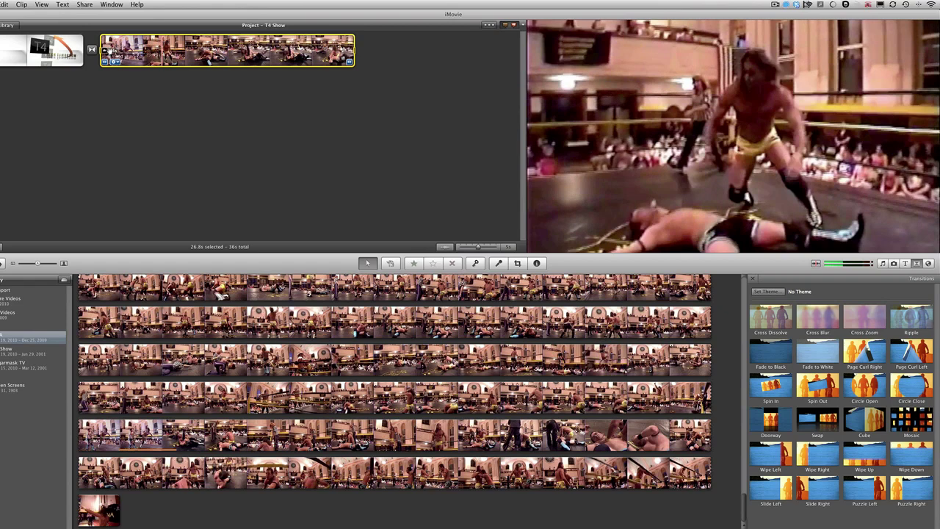
{"action": "left_click", "coordinate": [159, 145]}
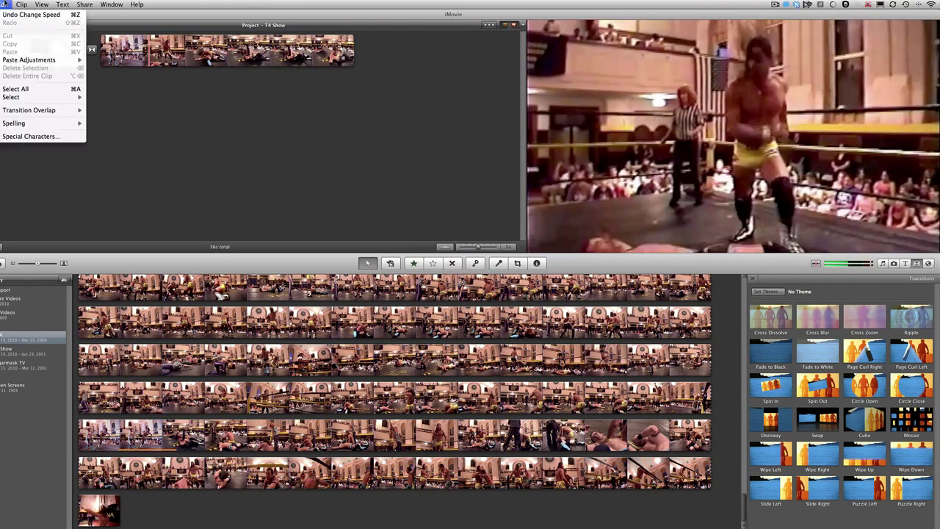
- Undo the slow motion and set the wrestling clip to 20x Fast Forward, about 0.2s long
{"action": "left_click", "coordinate": [6, 4]}
{"action": "left_click", "coordinate": [10, 14]}
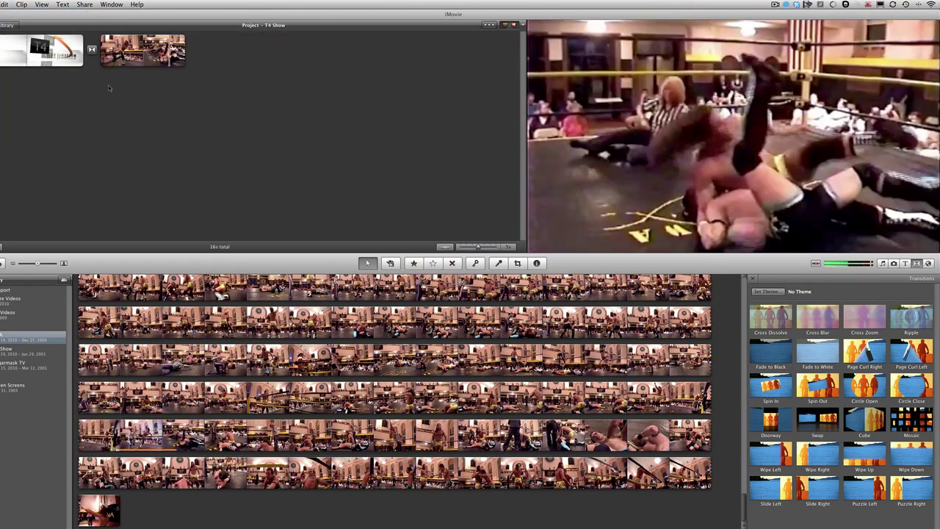
{"action": "left_click", "coordinate": [111, 60]}
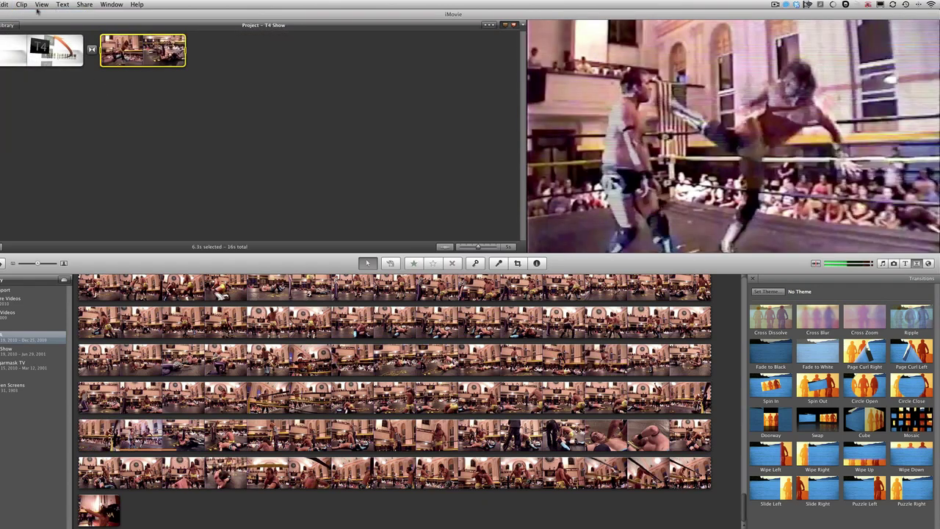
{"action": "left_click", "coordinate": [22, 4]}
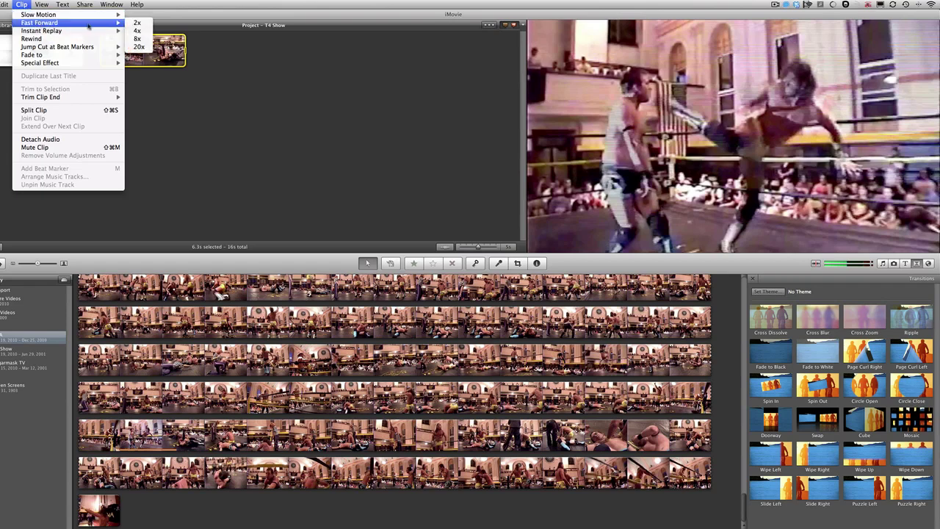
{"action": "left_click", "coordinate": [138, 46]}
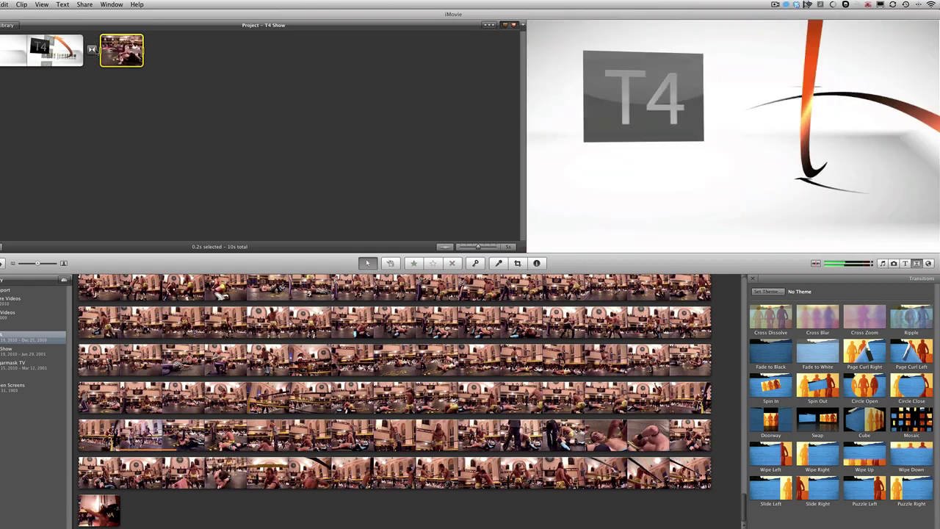
{"action": "mouse_move", "coordinate": [121, 50]}
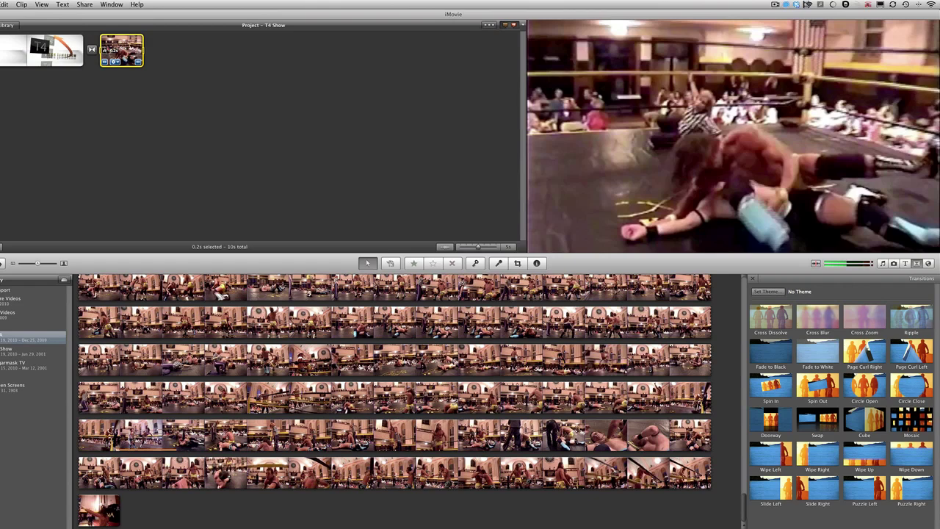
{"action": "left_click", "coordinate": [21, 4]}
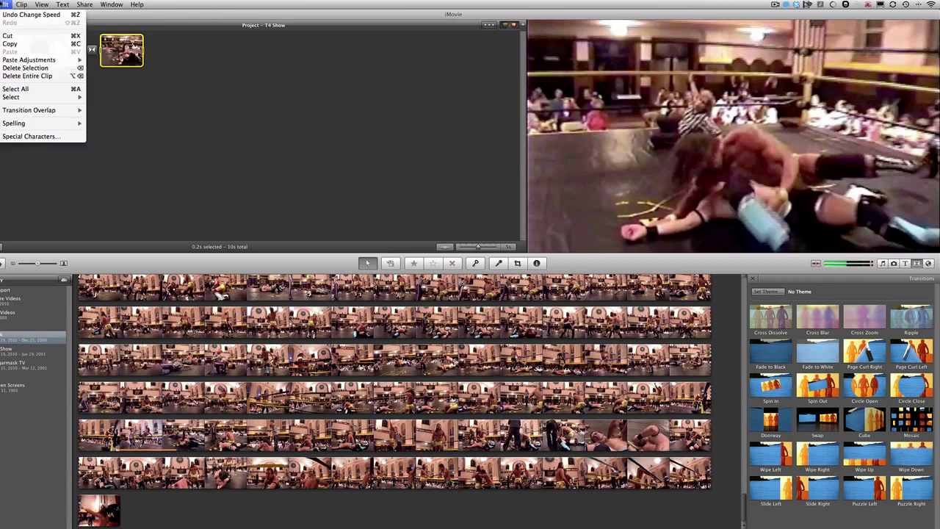
- Undo the 20x change, try another Fast Forward rate, then undo it back to 6.3s
{"action": "left_click", "coordinate": [9, 14]}
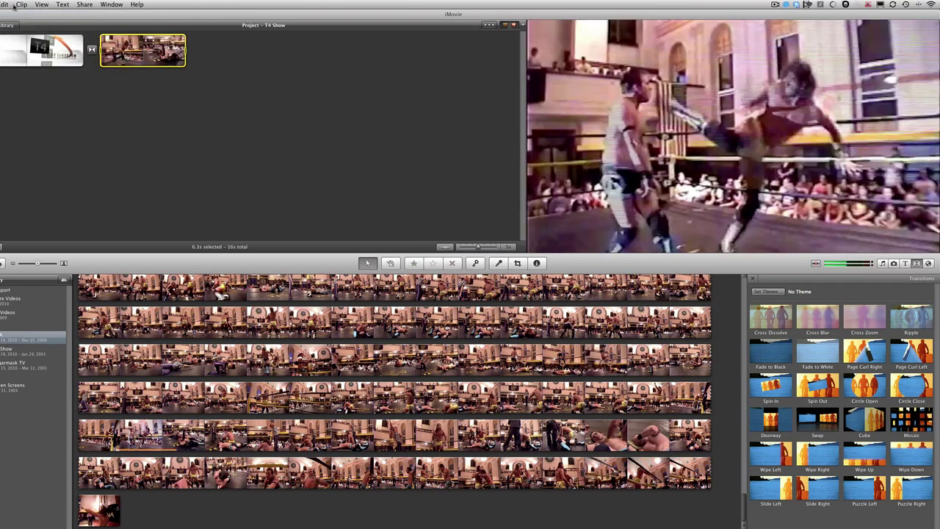
{"action": "left_click", "coordinate": [21, 5]}
{"action": "mouse_move", "coordinate": [29, 16]}
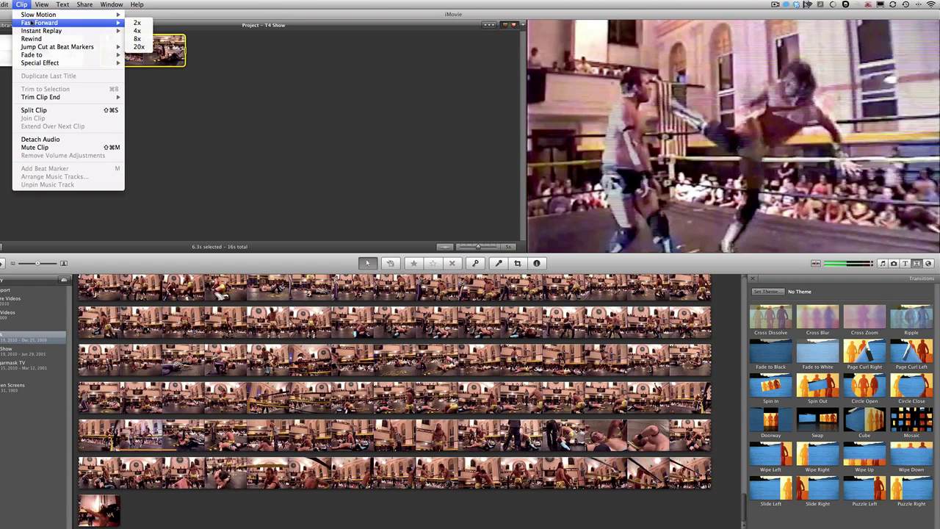
{"action": "left_click", "coordinate": [143, 24]}
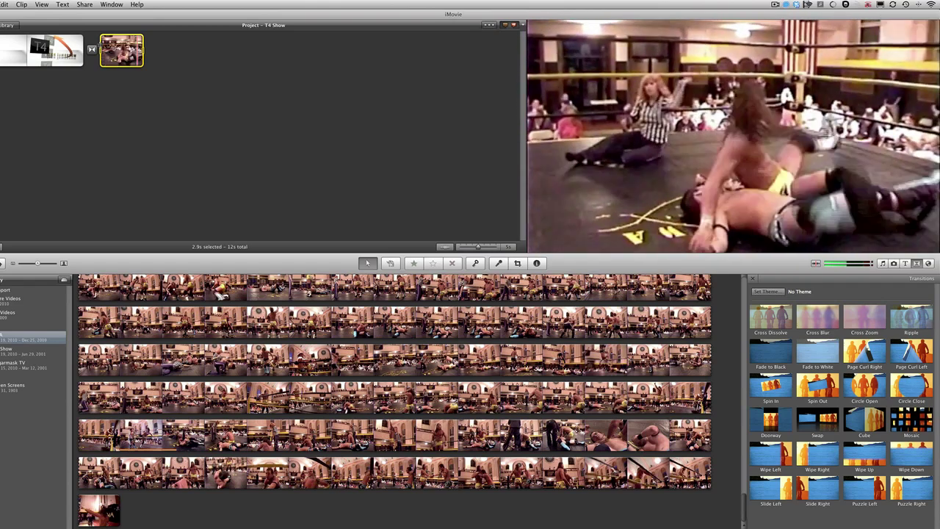
{"action": "left_click", "coordinate": [32, 6]}
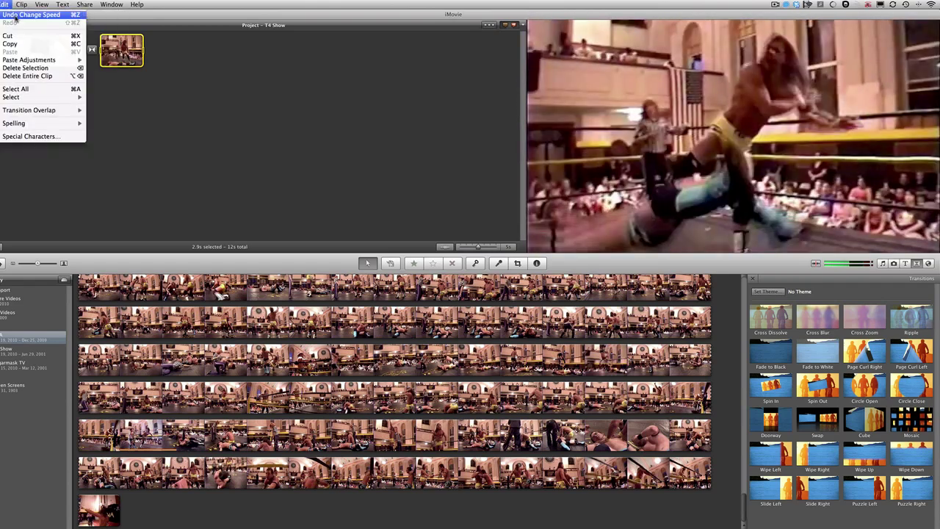
{"action": "left_click", "coordinate": [15, 18]}
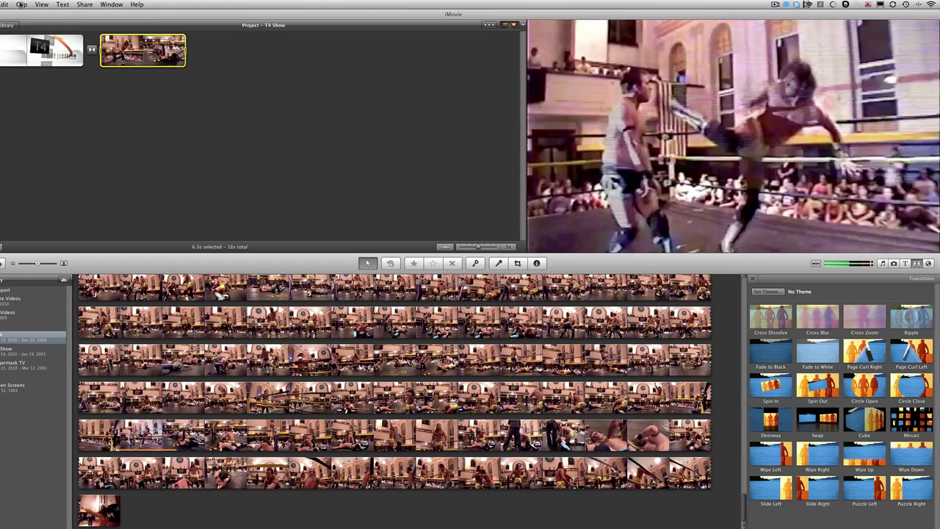
- Add a 50% Instant Replay after the wrestling clip and play the 30s project
{"action": "left_click", "coordinate": [21, 4]}
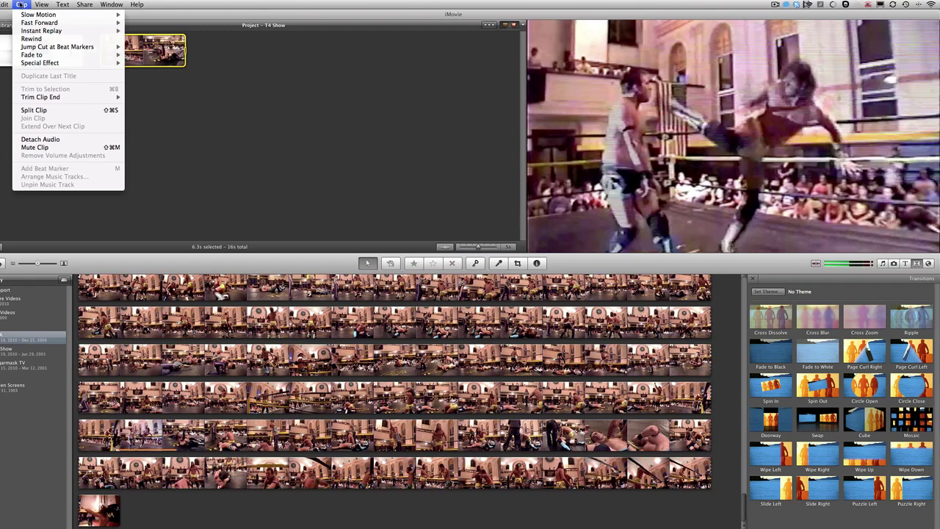
{"action": "mouse_move", "coordinate": [37, 23]}
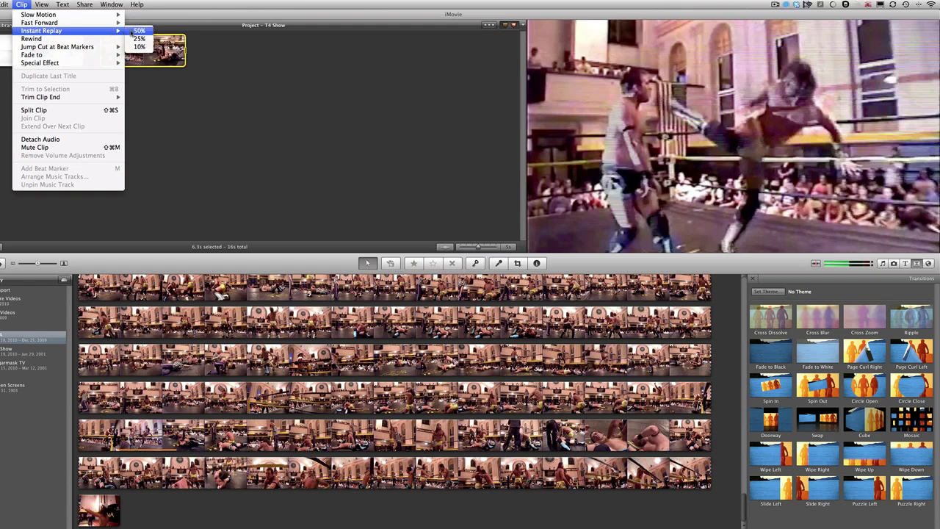
{"action": "left_click", "coordinate": [134, 31]}
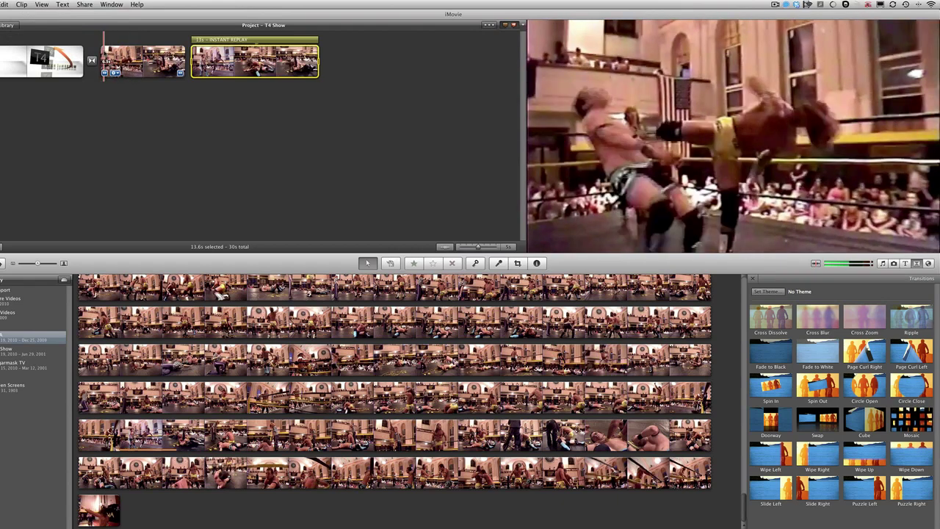
{"action": "key", "text": "space"}
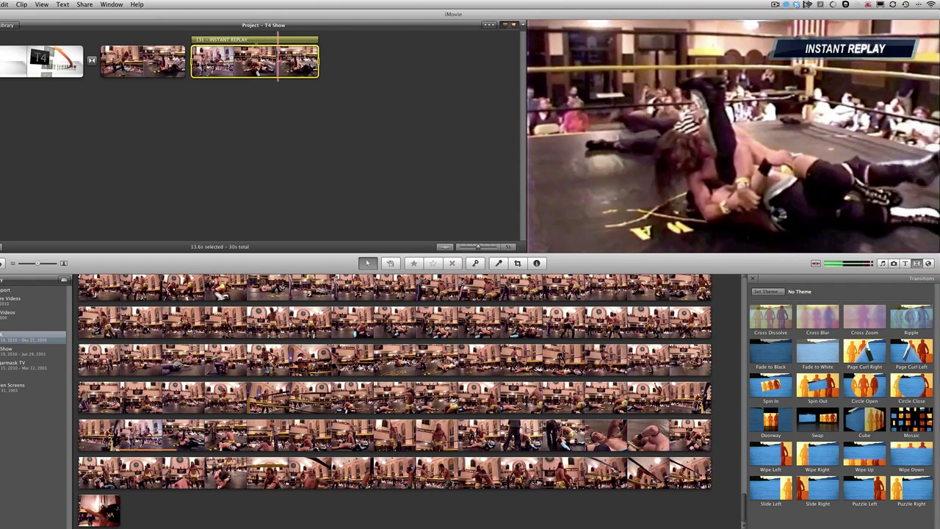
{"action": "left_click", "coordinate": [141, 82]}
- Delete the Instant Replay clip and play the remaining wrestling clip
{"action": "left_click", "coordinate": [6, 5]}
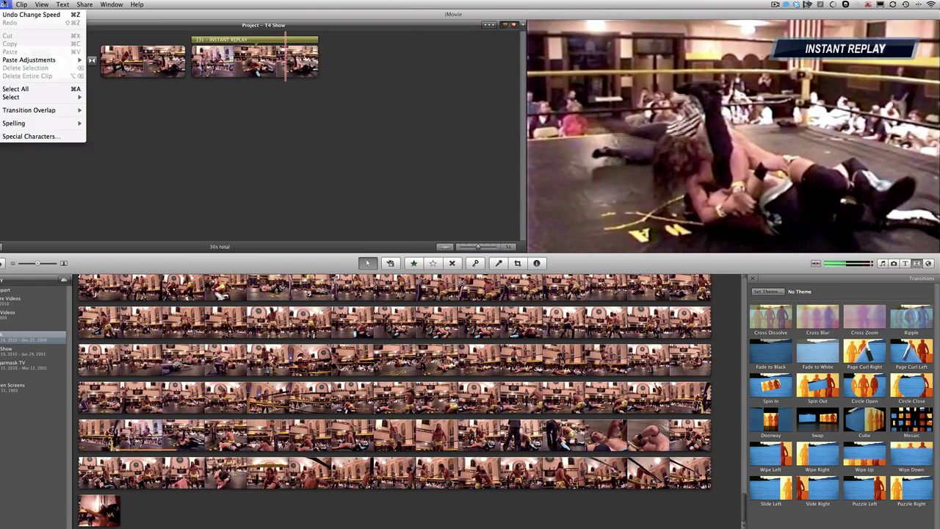
{"action": "left_click", "coordinate": [5, 5]}
{"action": "left_click", "coordinate": [224, 62]}
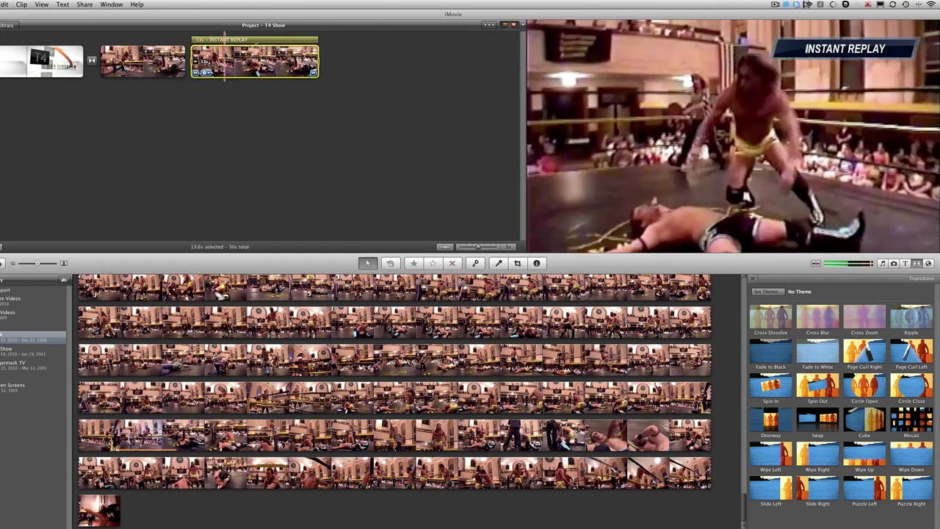
{"action": "key", "text": "Delete"}
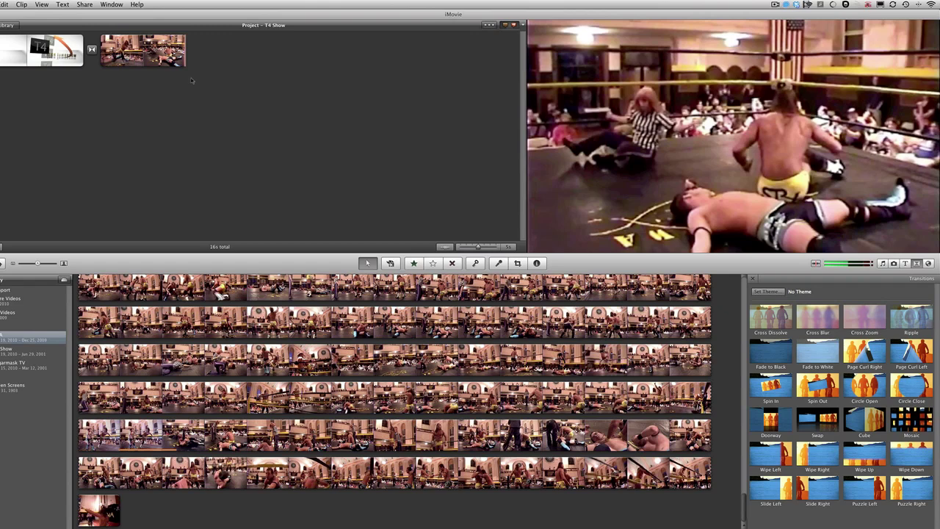
{"action": "key", "text": "space"}
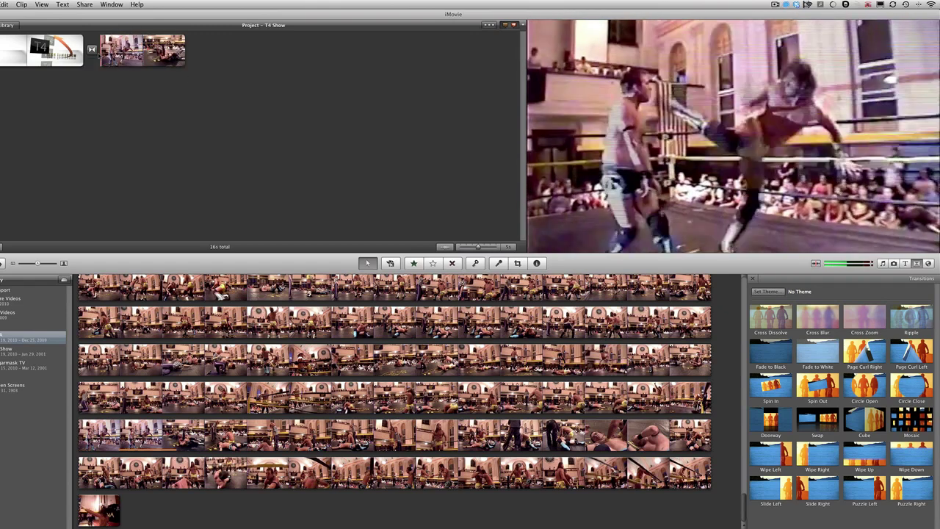
- Mark just under one second at the start of the kick clip
{"action": "left_click", "coordinate": [103, 49]}
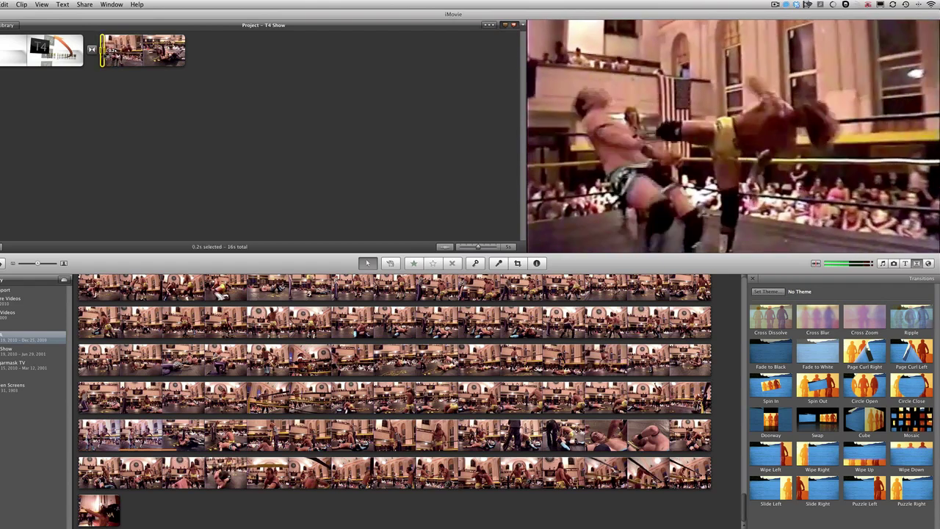
{"action": "left_click_drag", "start_coordinate": [107, 50], "coordinate": [118, 50]}
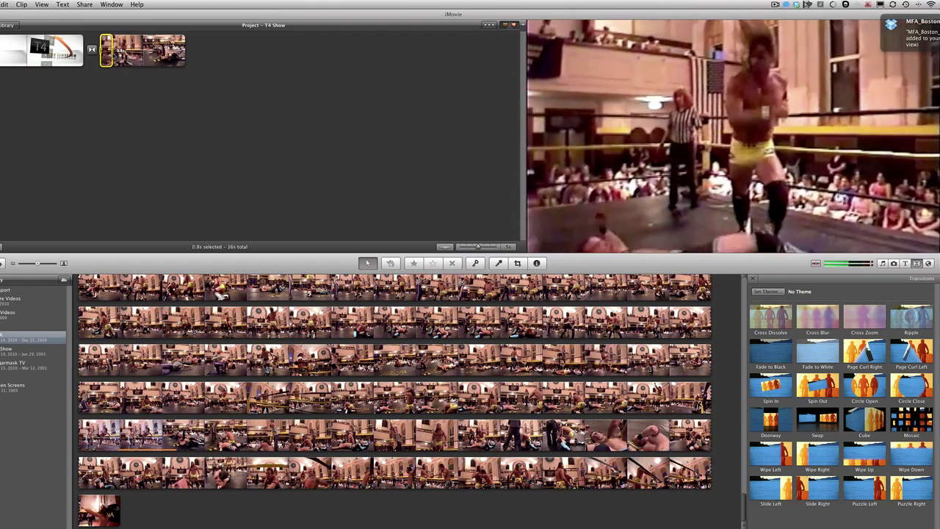
{"action": "left_click_drag", "start_coordinate": [118, 50], "coordinate": [115, 50]}
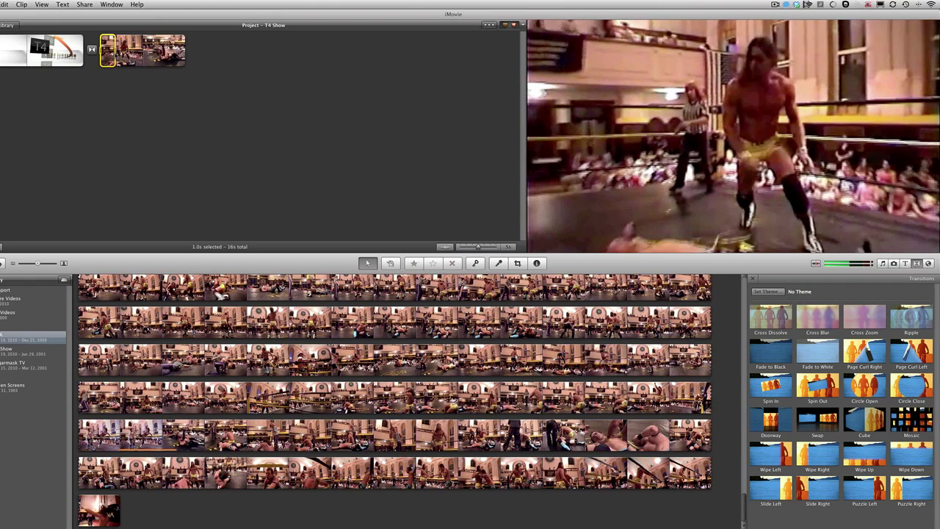
- Apply a 50% Instant Replay to the marked one-second kick range, making the project 19s
{"action": "left_click", "coordinate": [22, 4]}
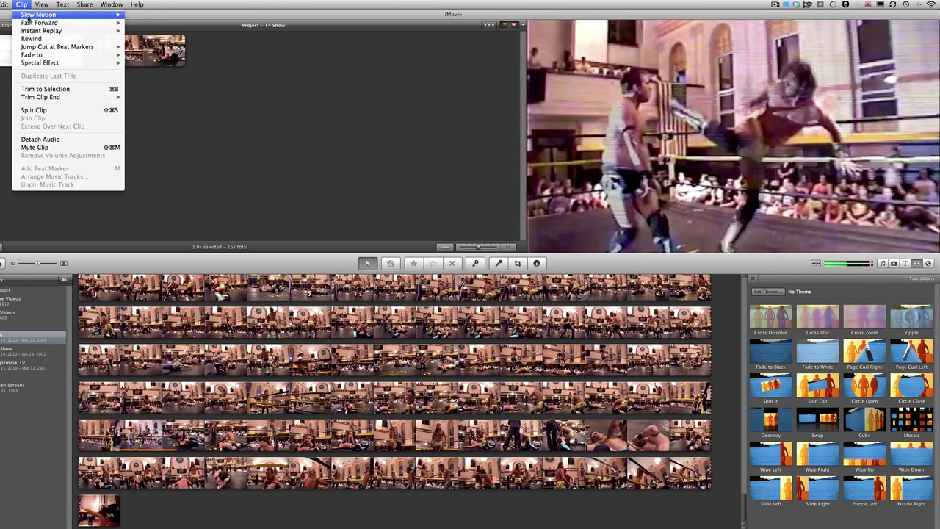
{"action": "mouse_move", "coordinate": [31, 32]}
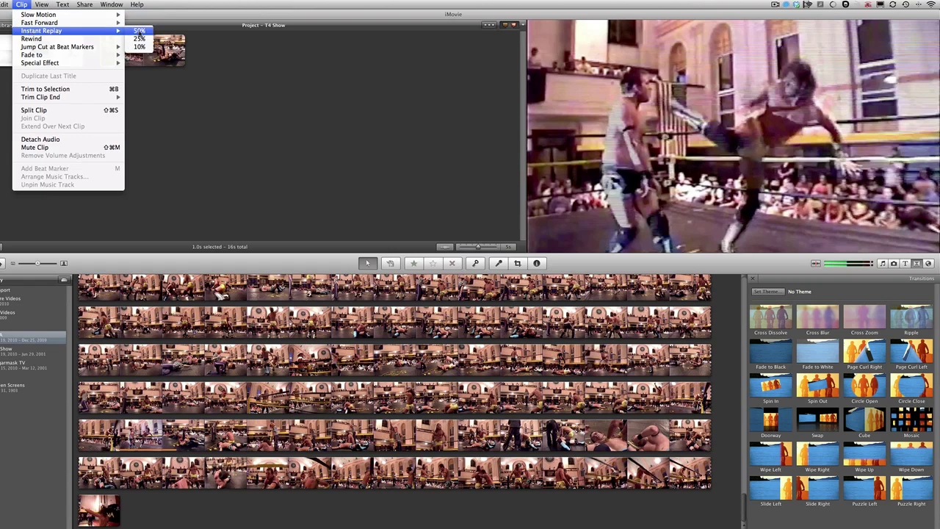
{"action": "left_click", "coordinate": [139, 31]}
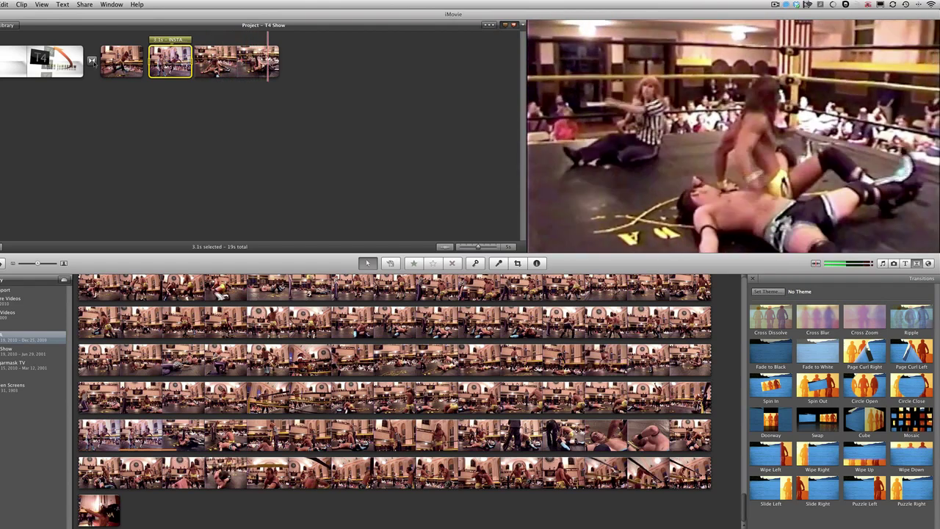
{"action": "key", "text": "super+space"}
{"action": "left_click", "coordinate": [94, 66]}
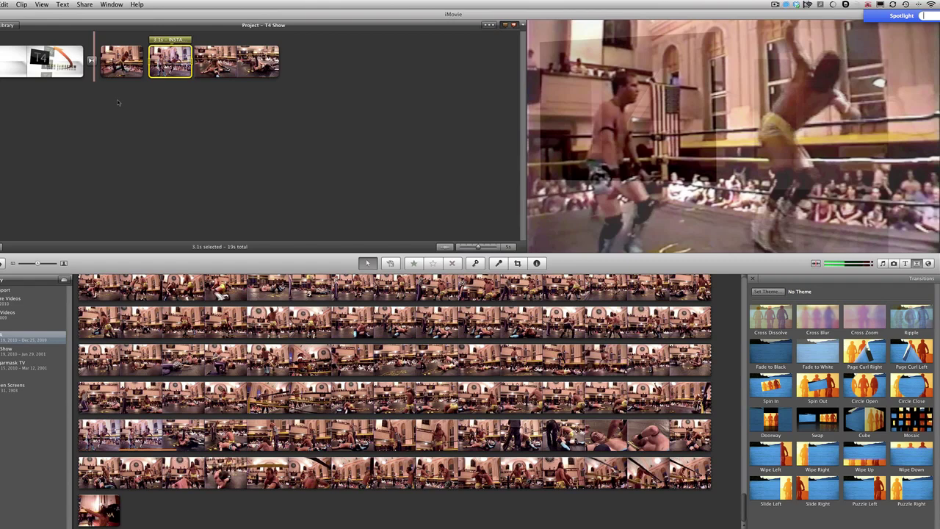
{"action": "left_click", "coordinate": [124, 97]}
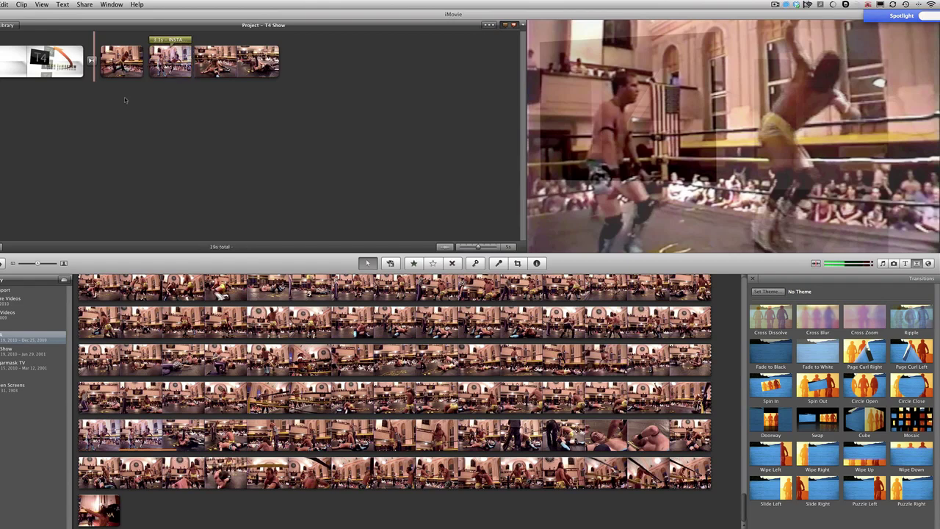
{"action": "key", "text": "space"}
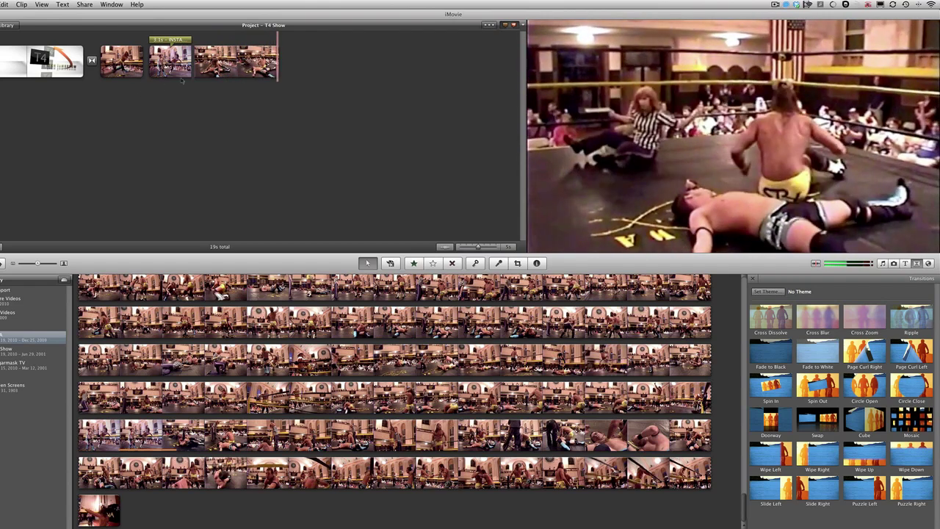
- Delete the instant replay clip and play the project to review
{"action": "left_click", "coordinate": [203, 62]}
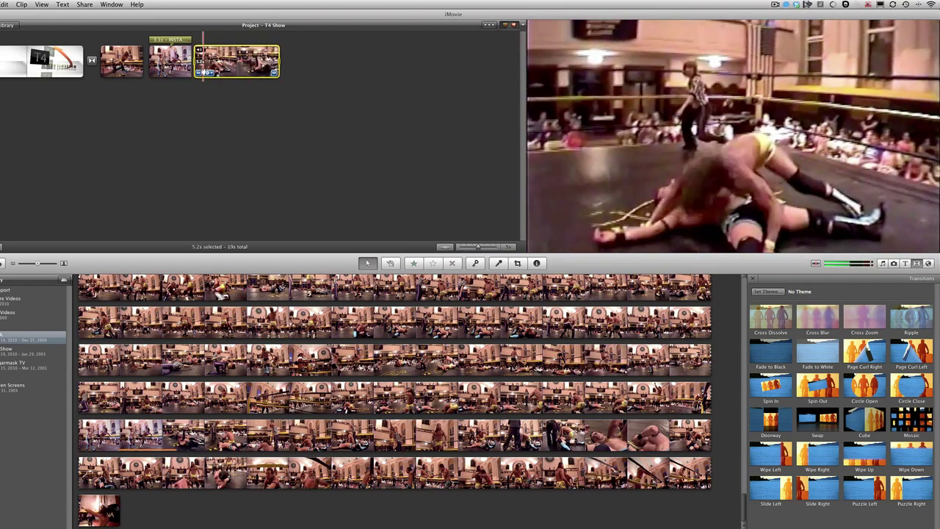
{"action": "left_click", "coordinate": [177, 63]}
{"action": "key", "text": "Delete"}
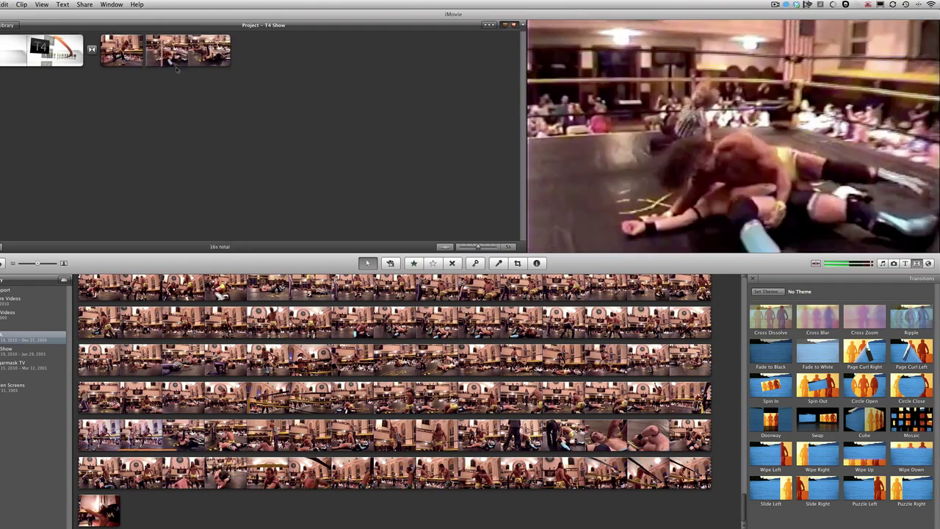
{"action": "mouse_move", "coordinate": [133, 65]}
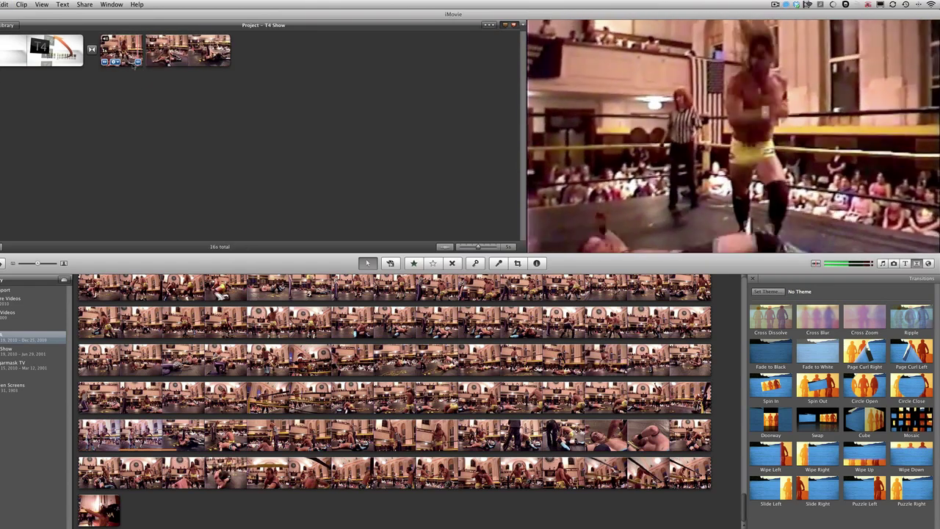
{"action": "key", "text": "space"}
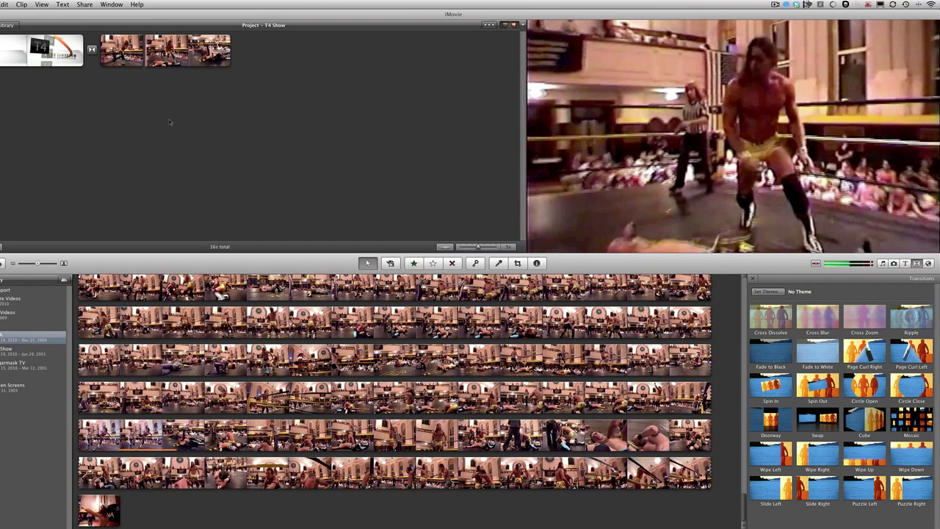
- Undo the deletion and then the speed change, restoring the kick clip's original speed
{"action": "left_click", "coordinate": [8, 4]}
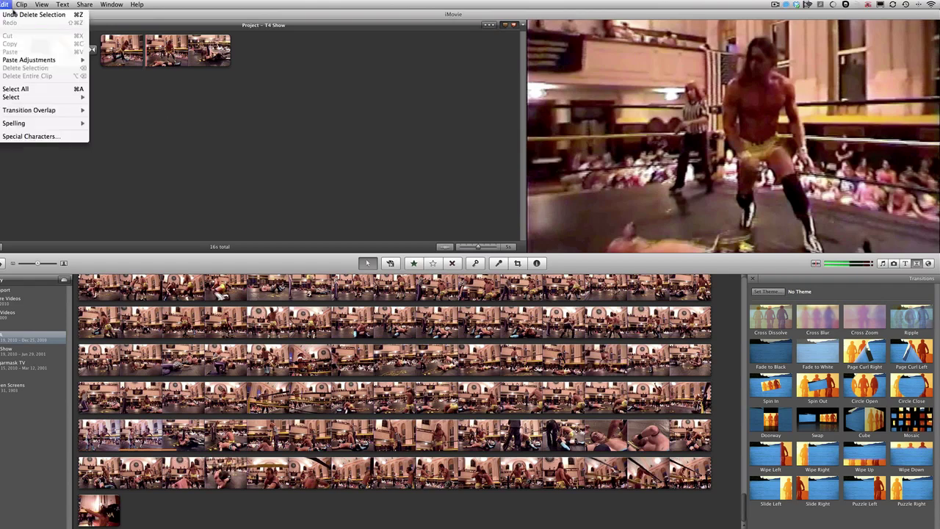
{"action": "left_click", "coordinate": [14, 14]}
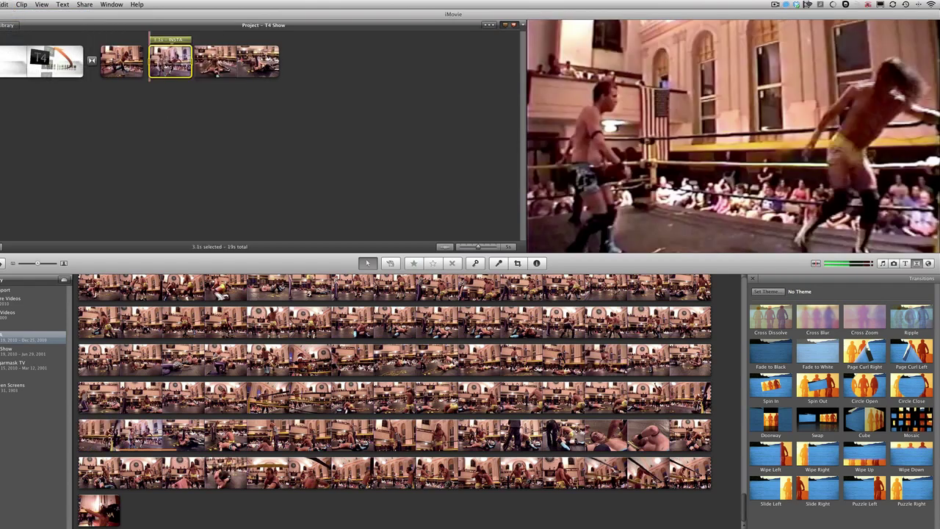
{"action": "left_click", "coordinate": [6, 4]}
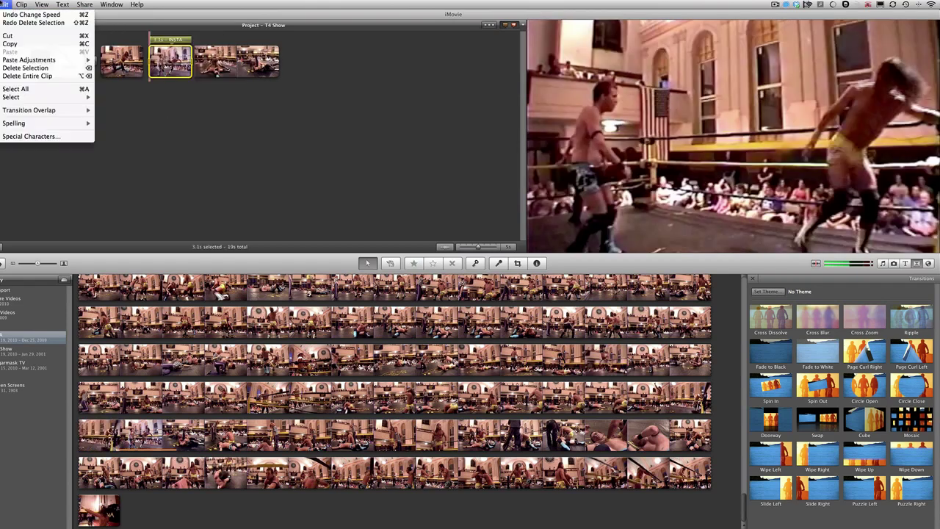
{"action": "left_click", "coordinate": [12, 14]}
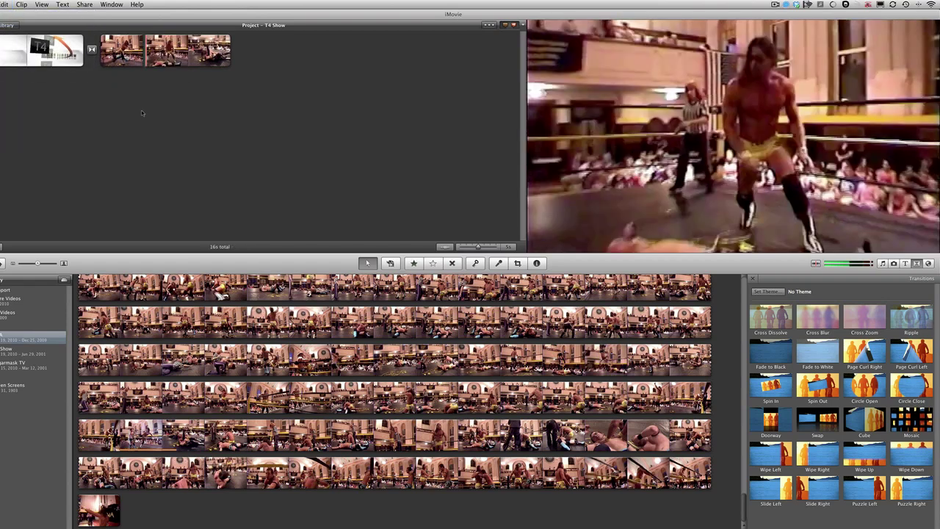
{"action": "left_click", "coordinate": [21, 4]}
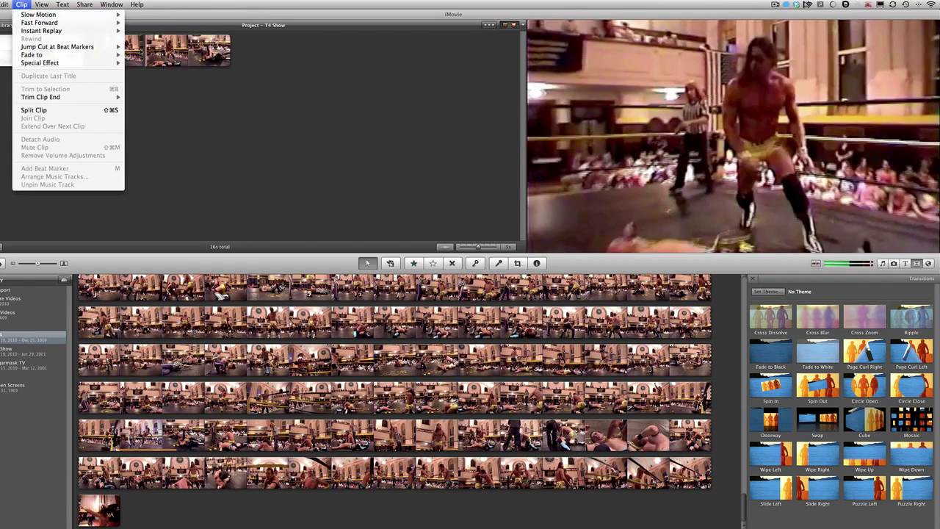
- Apply Flash and Hold Last Frame to the second kick clip piece, adding a freeze-frame
{"action": "left_click", "coordinate": [21, 4]}
{"action": "left_click", "coordinate": [188, 50]}
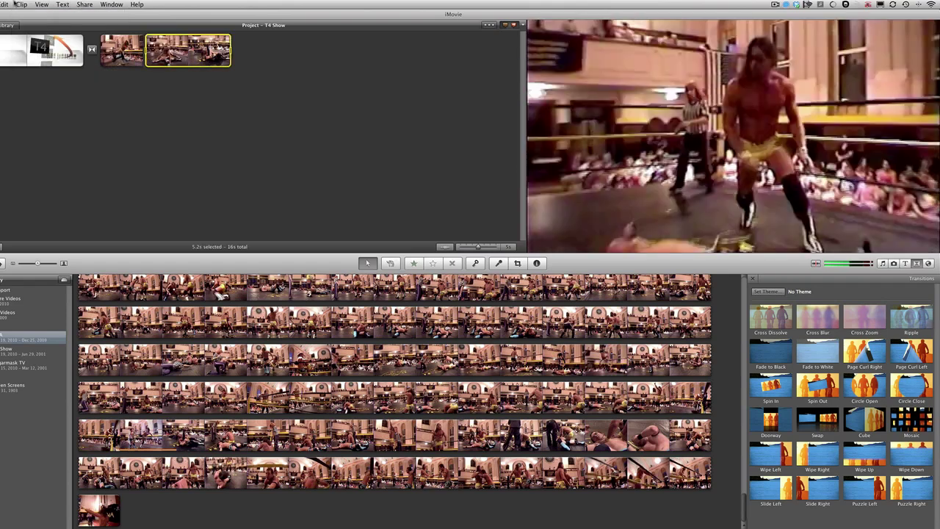
{"action": "left_click", "coordinate": [21, 5]}
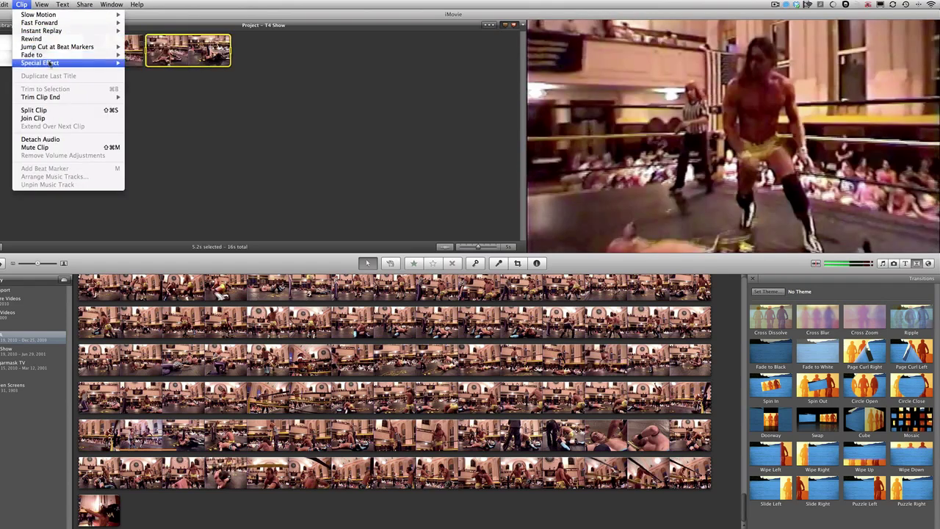
{"action": "mouse_move", "coordinate": [52, 65]}
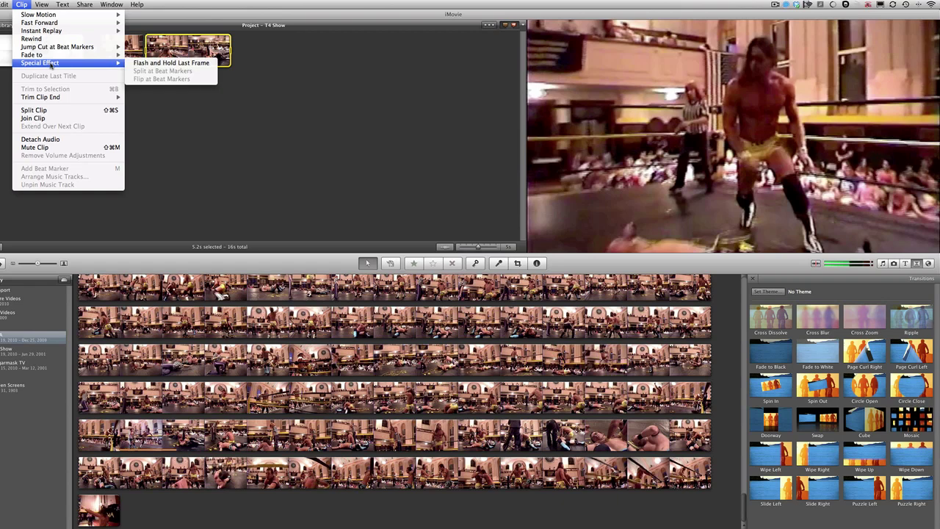
{"action": "left_click", "coordinate": [171, 64]}
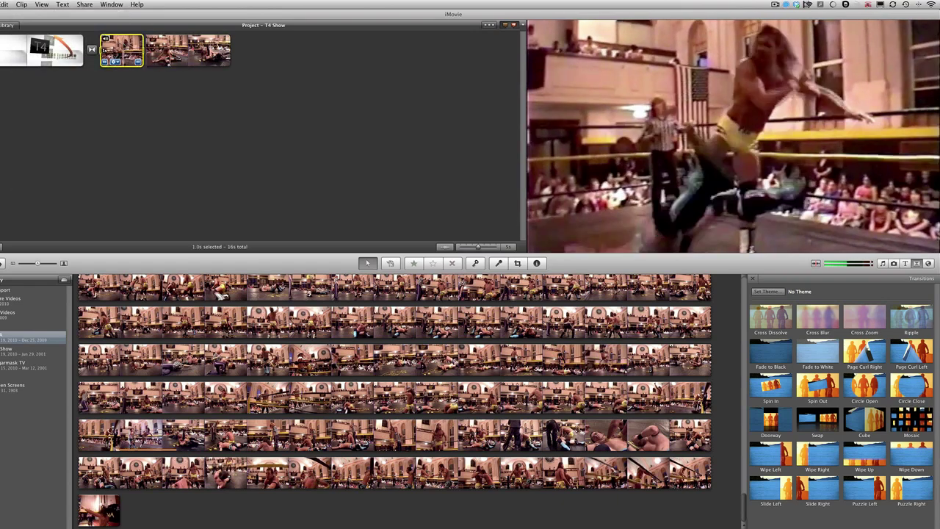
{"action": "left_click", "coordinate": [4, 4]}
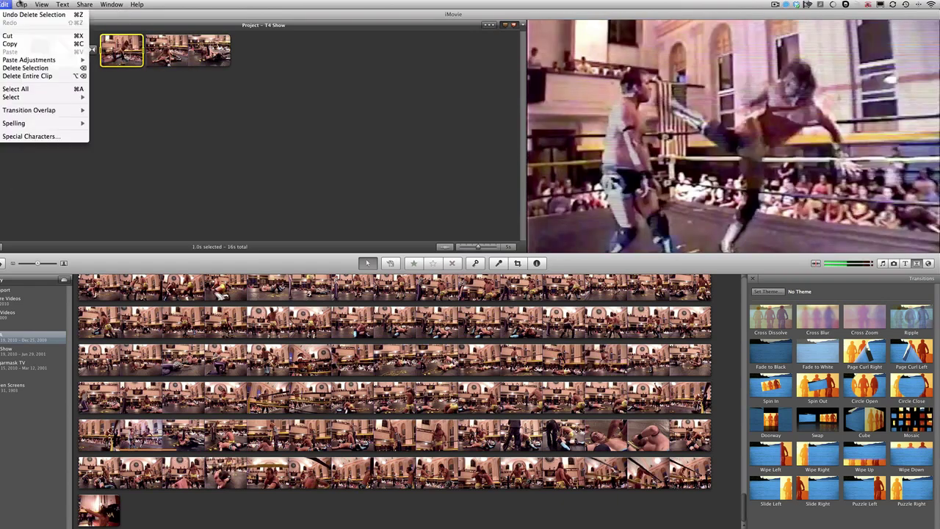
{"action": "mouse_move", "coordinate": [21, 4]}
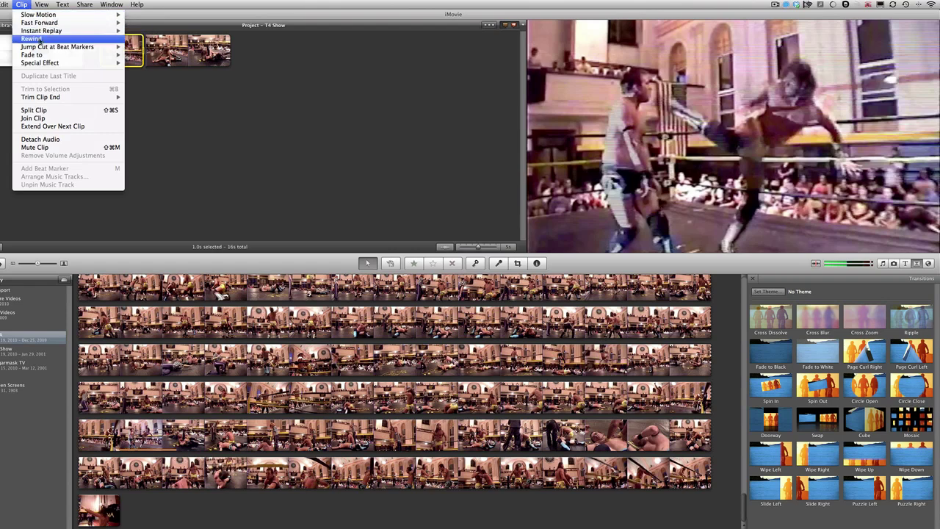
{"action": "mouse_move", "coordinate": [44, 50]}
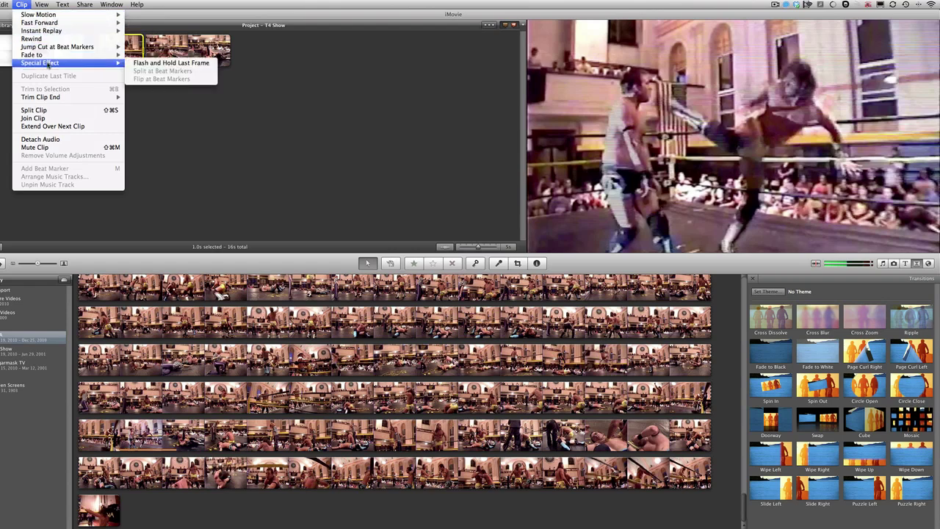
{"action": "left_click", "coordinate": [171, 63]}
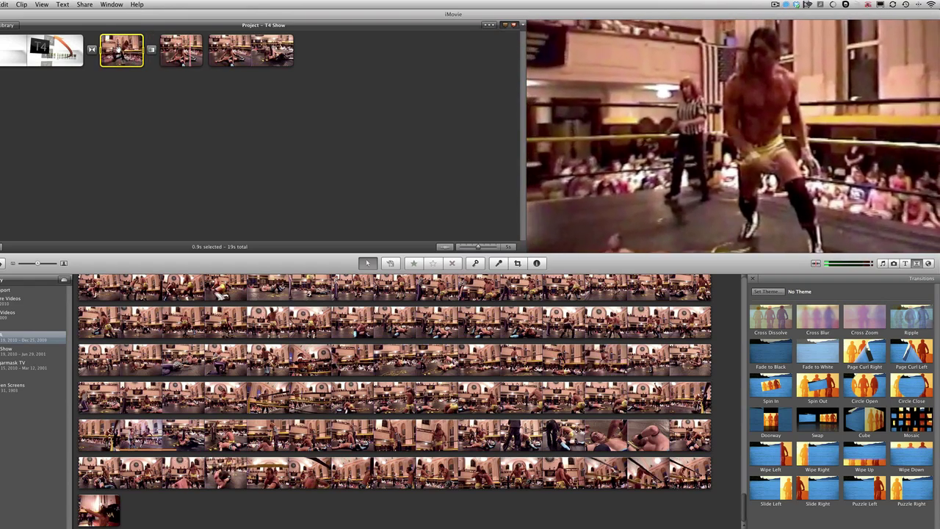
- Delete the kick clip pieces one by one until only the 10s T4 title remains
{"action": "left_click", "coordinate": [177, 47]}
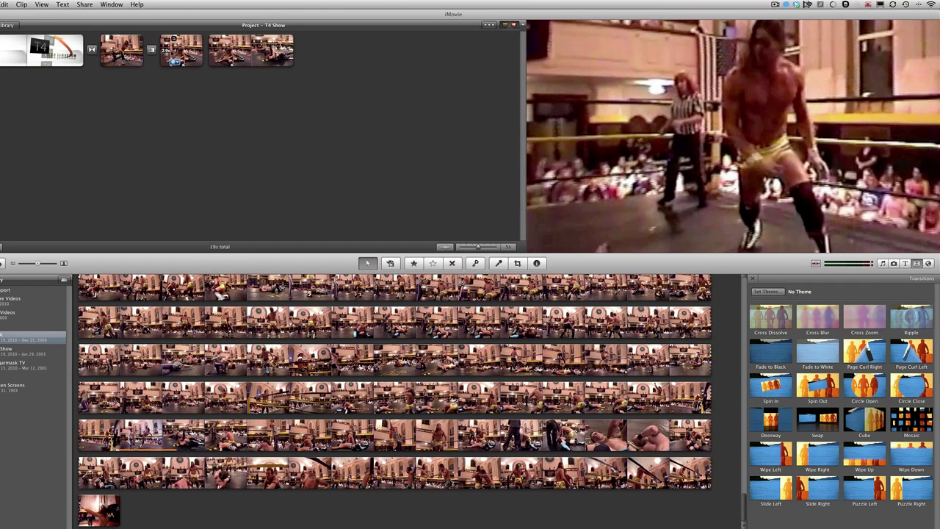
{"action": "key", "text": "Delete"}
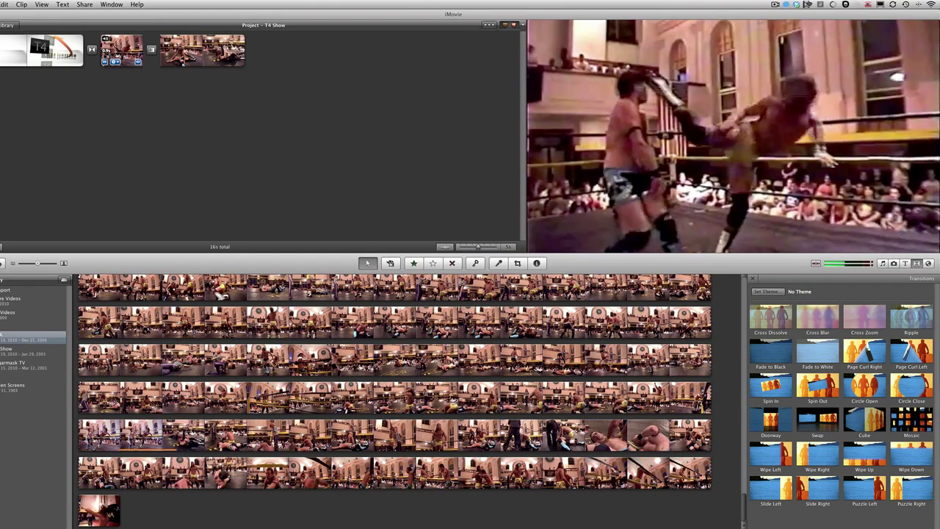
{"action": "left_click", "coordinate": [180, 60]}
{"action": "key", "text": "Delete"}
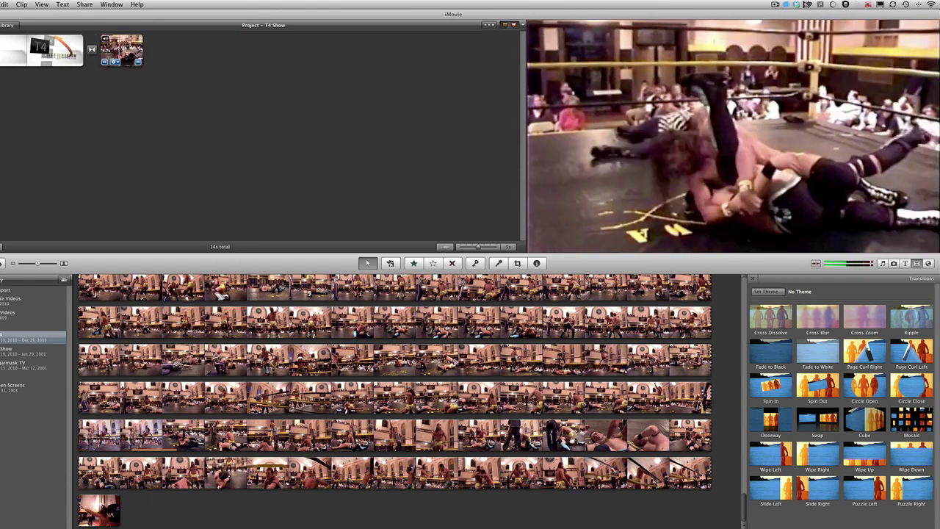
{"action": "left_click", "coordinate": [121, 50]}
{"action": "key", "text": "Delete"}
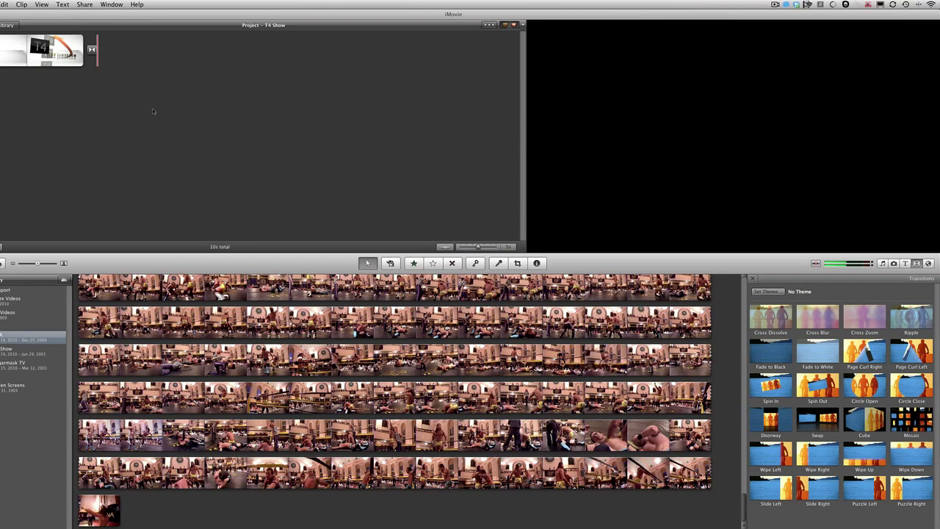